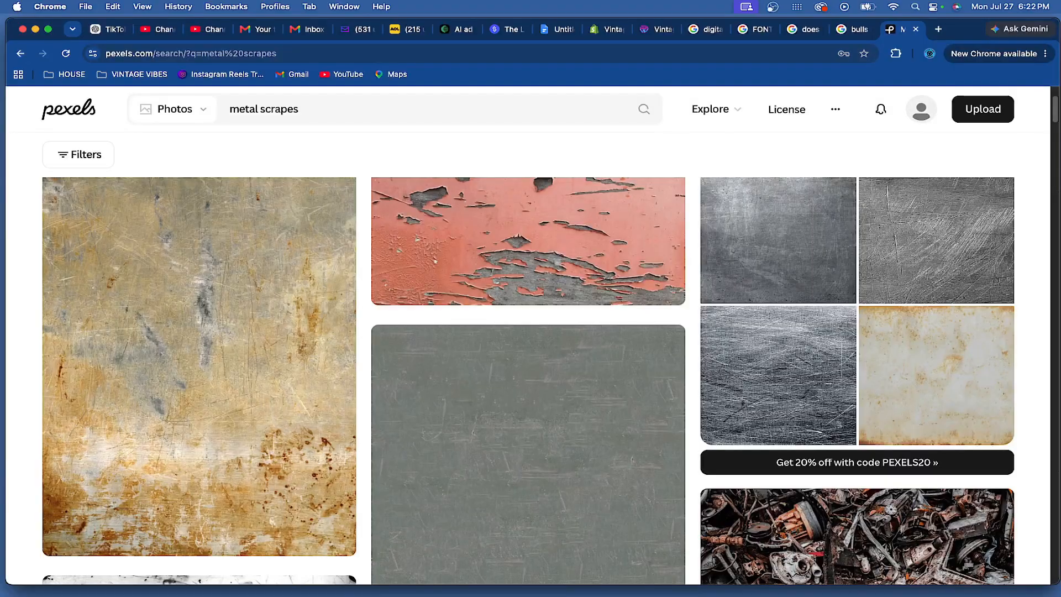
# Browse the Pexels photo results for "metal scrapes" for a rusty, scratched metal texture.
pyautogui.scroll(-2, 273, 421)
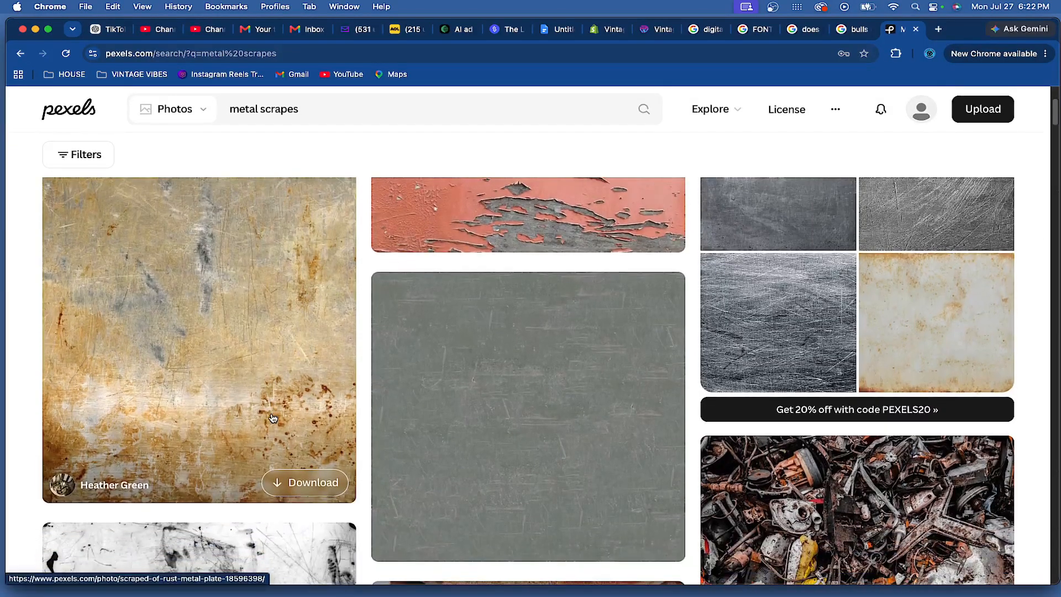
pyautogui.scroll(1, 254, 398)
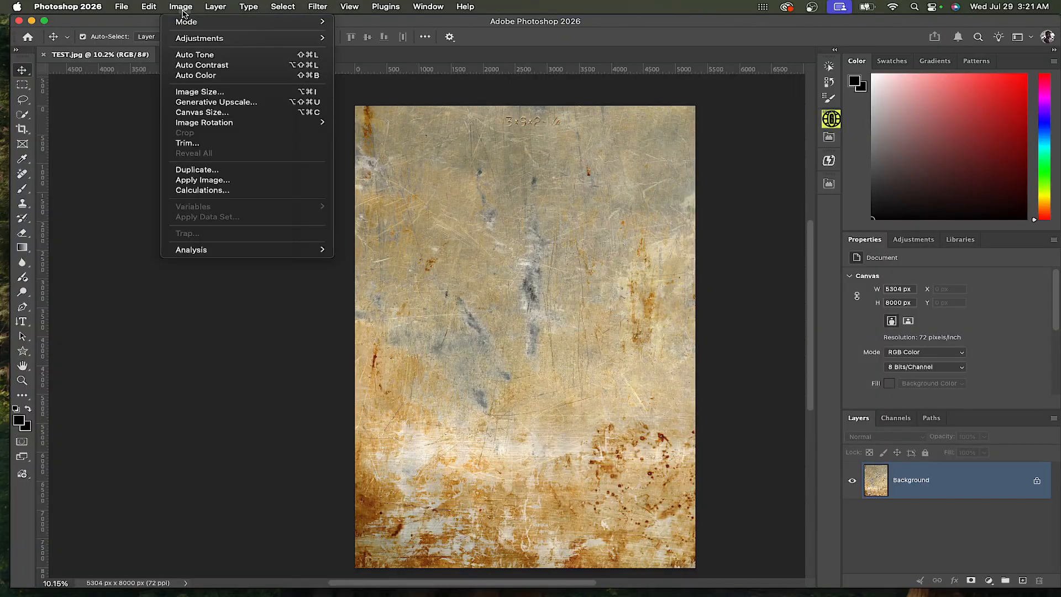
# Resize the TEST.jpg image to a width of 12 inches at a resolution of 300 pixels/inch.
pyautogui.click(186, 92)
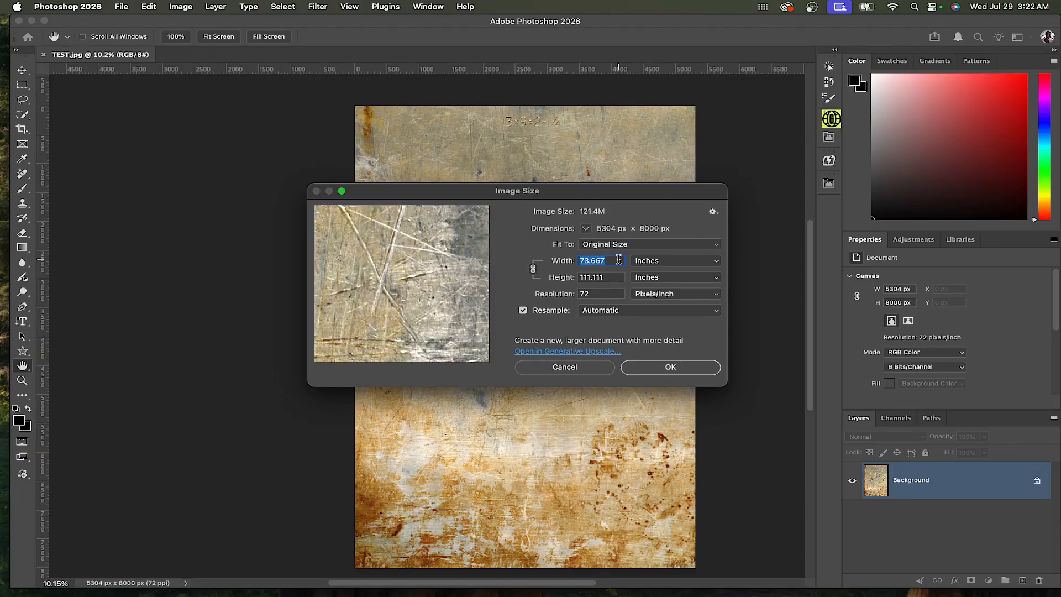
pyautogui.write('12')
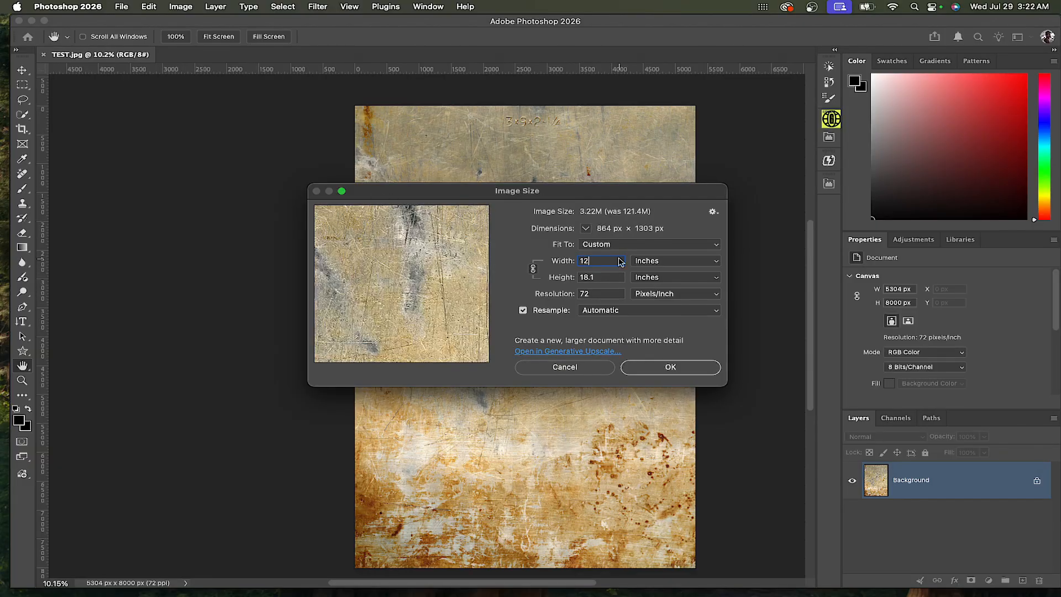
pyautogui.write('3')
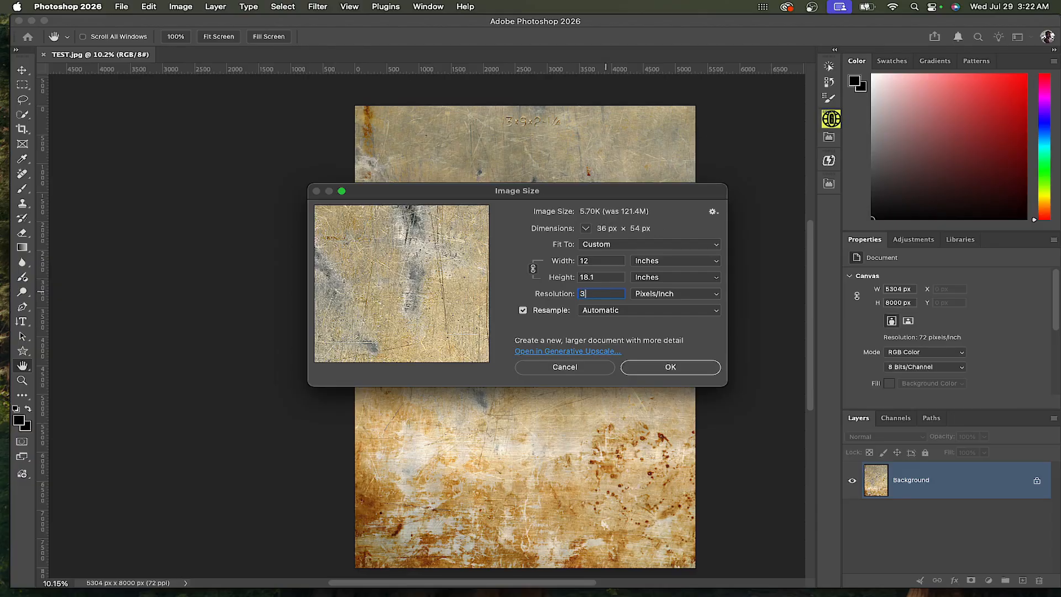
pyautogui.write('00')
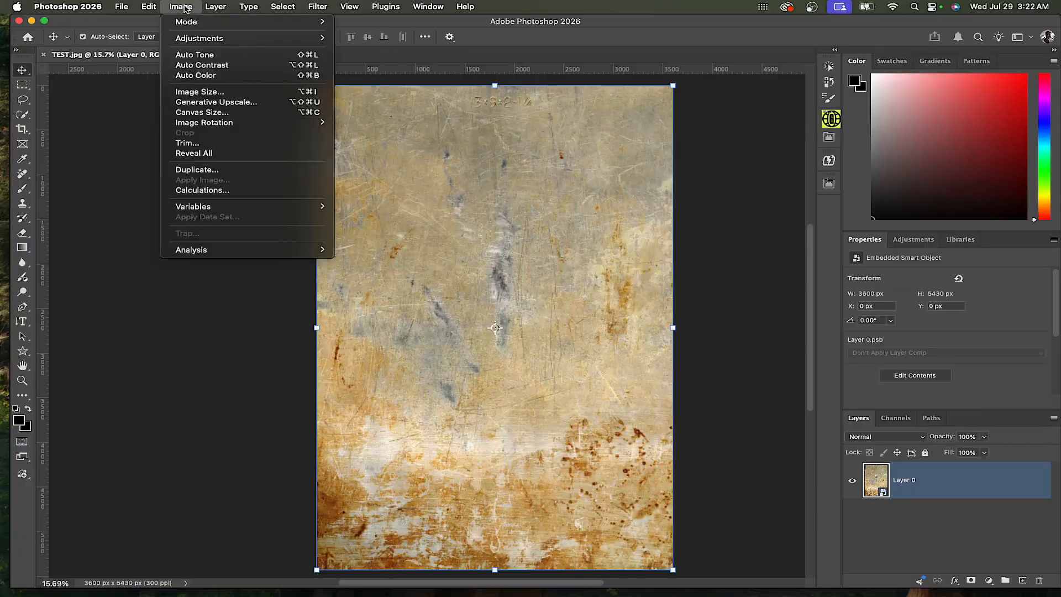
# Convert the metal texture layer to grayscale with a Black & White adjustment using the Default preset.
pyautogui.moveTo(215, 38)
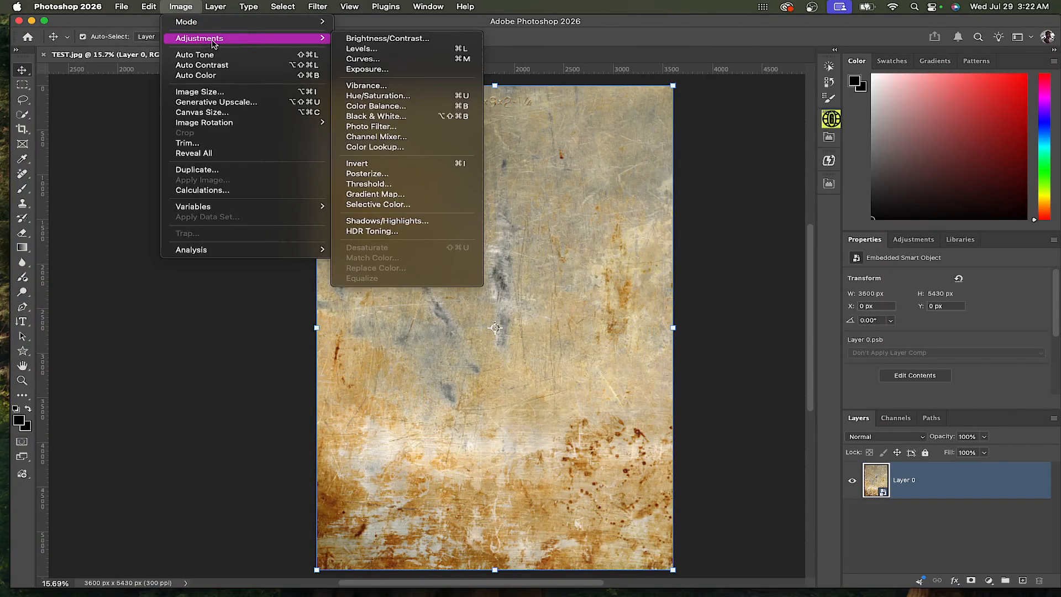
pyautogui.click(394, 120)
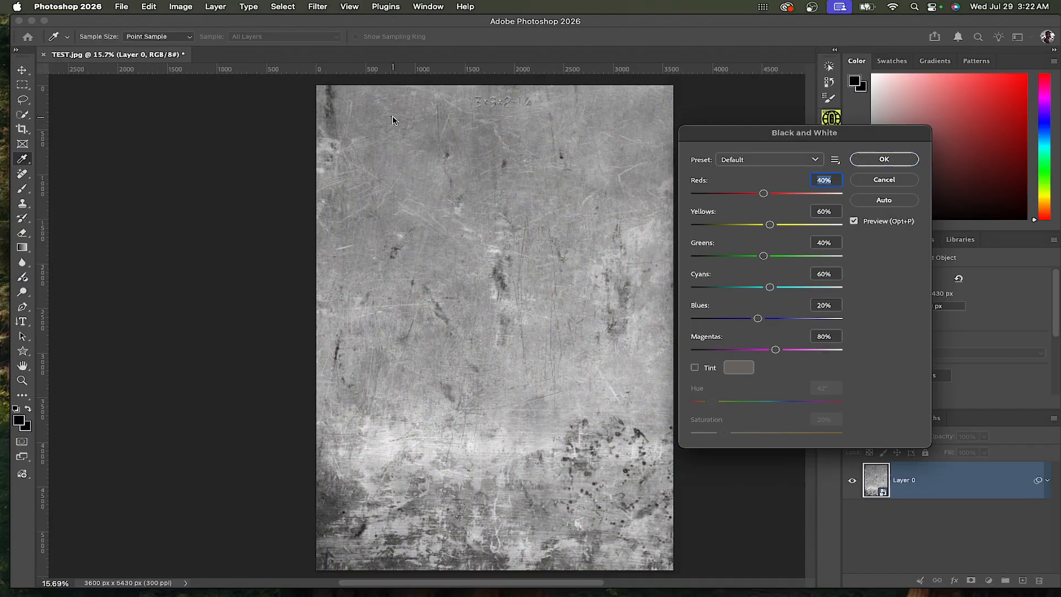
pyautogui.click(872, 161)
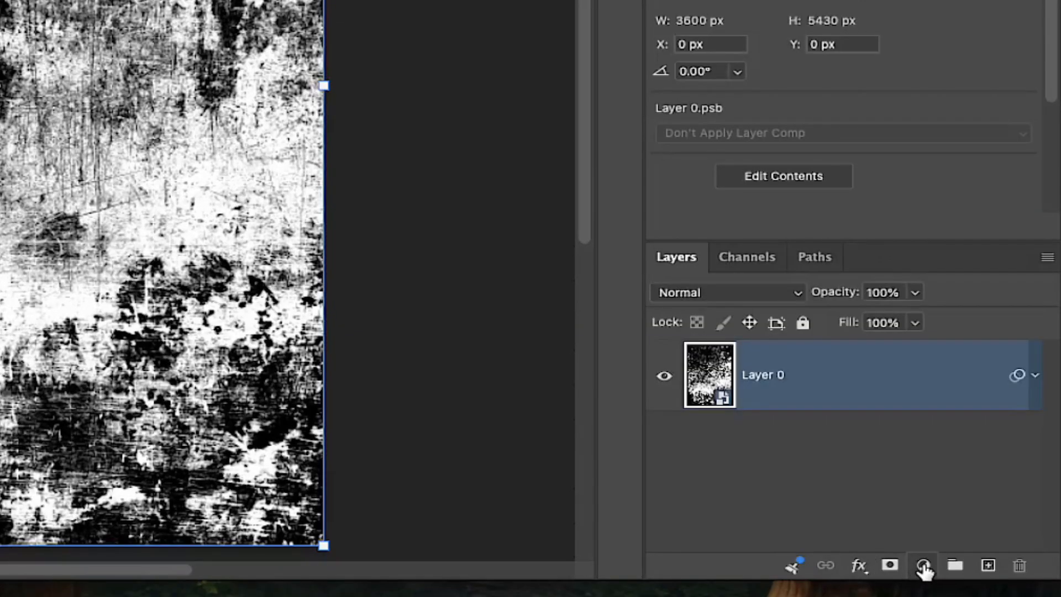
# Add a Threshold adjustment layer above Layer 0 and raise its threshold level.
pyautogui.click(923, 565)
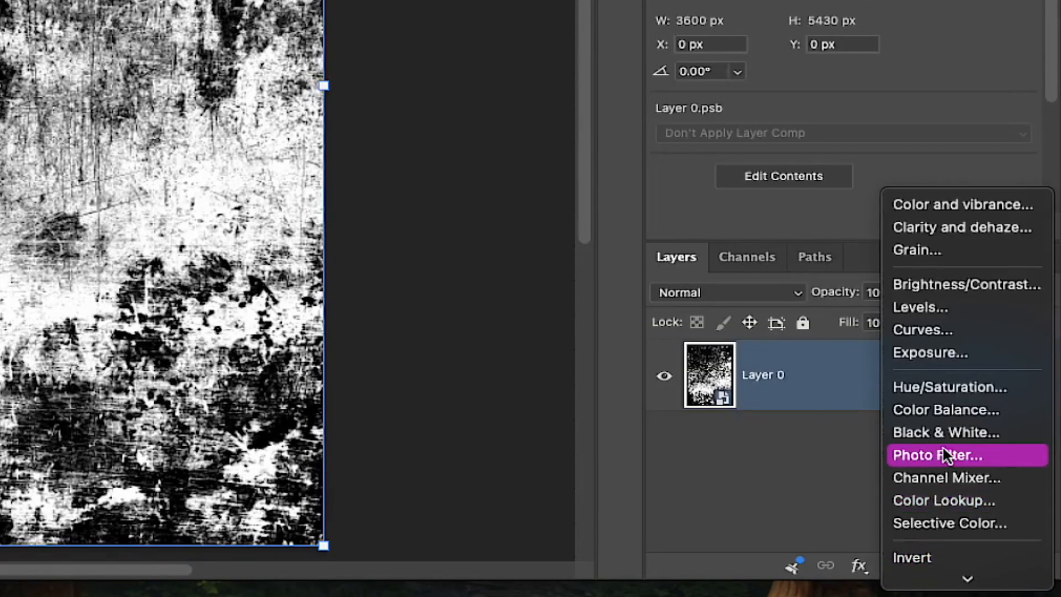
pyautogui.click(940, 472)
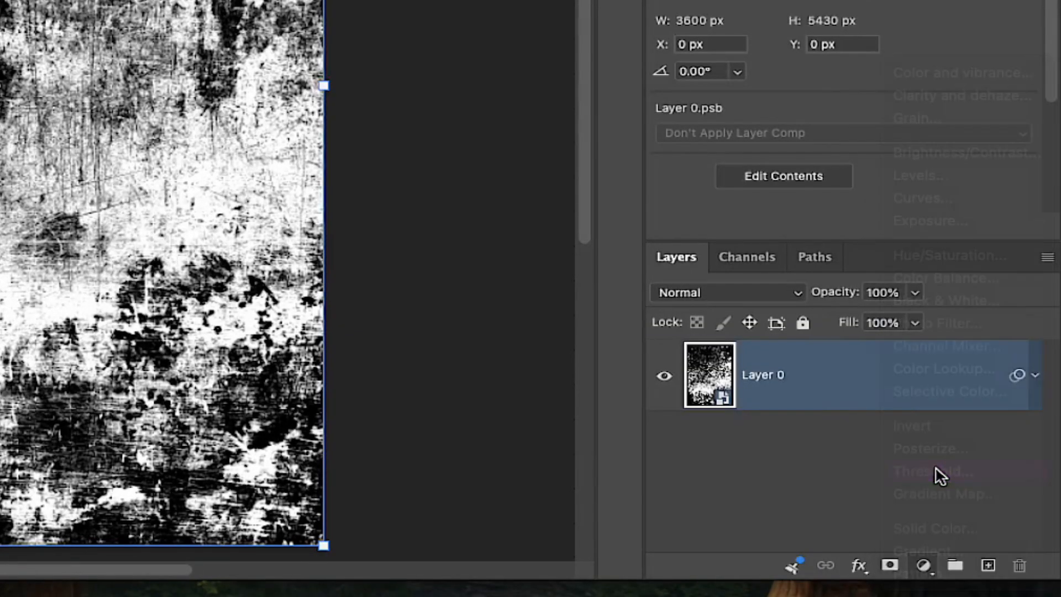
pyautogui.moveTo(842, 111); pyautogui.dragTo(856, 107)
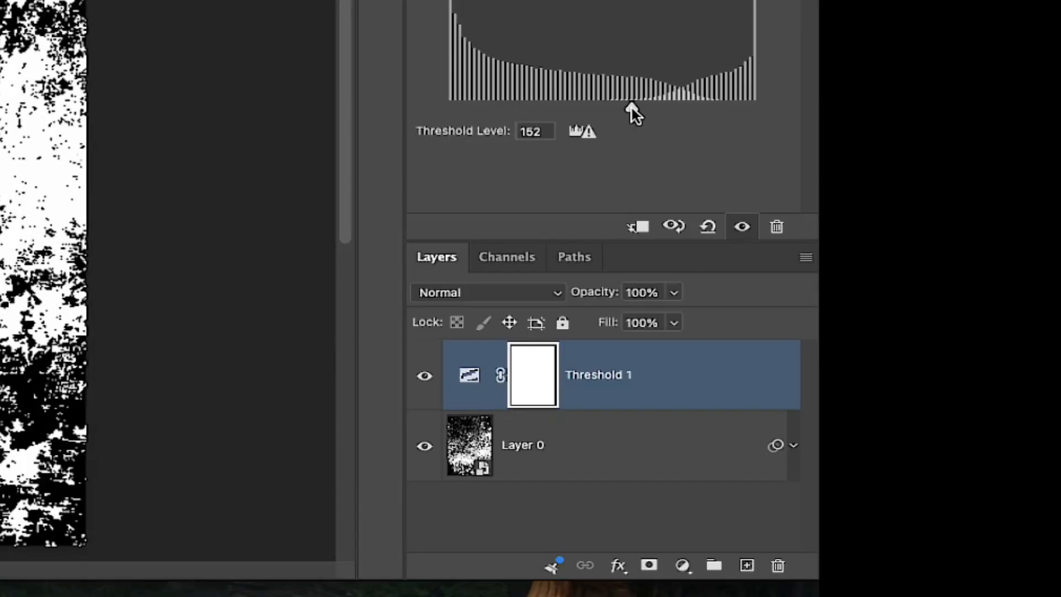
pyautogui.moveTo(657, 114); pyautogui.dragTo(662, 114)
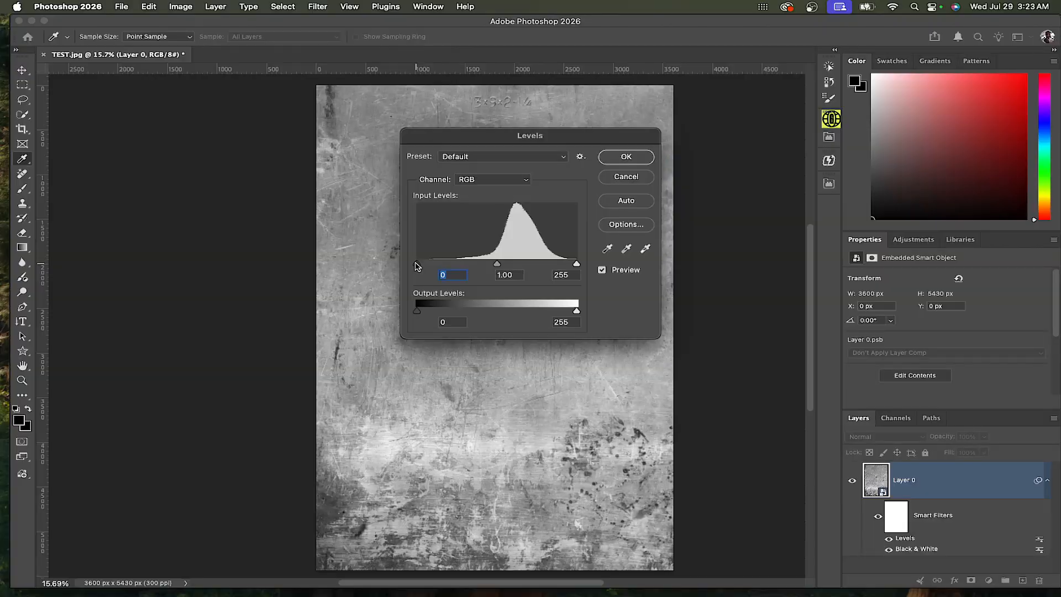
# Set Layer 0's input levels to a black point of 161 and a white point of 185, and fine-tune the midtones.
pyautogui.moveTo(418, 265); pyautogui.dragTo(515, 269)
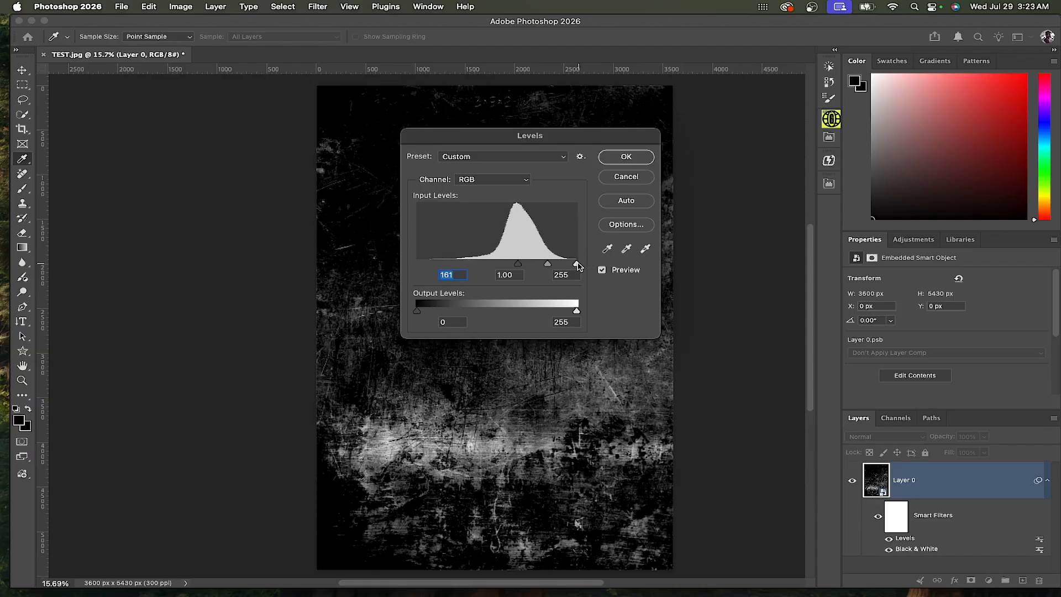
pyautogui.moveTo(577, 266); pyautogui.dragTo(533, 267)
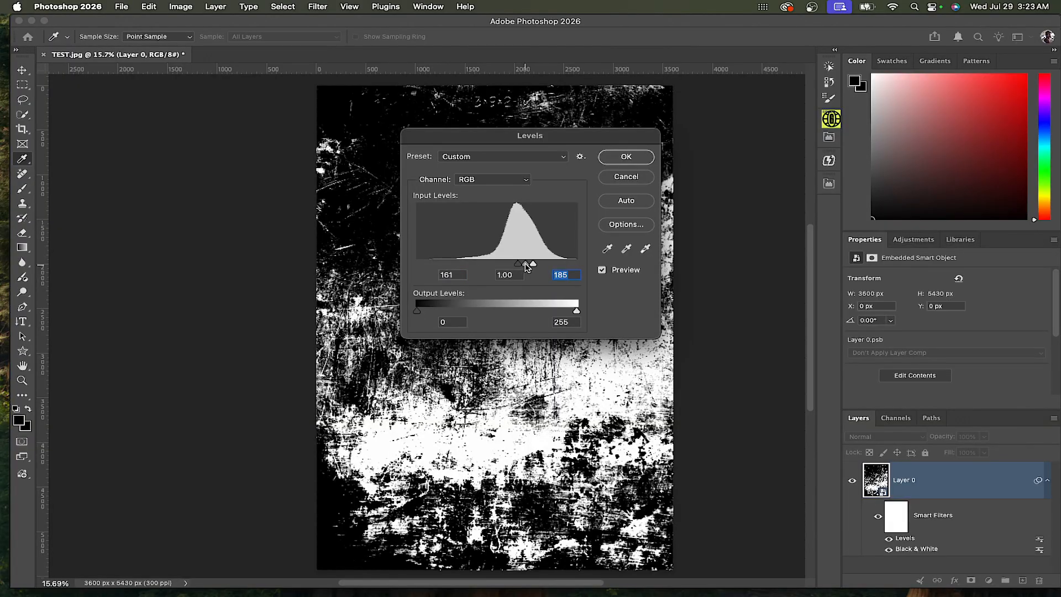
pyautogui.moveTo(526, 267); pyautogui.dragTo(525, 269)
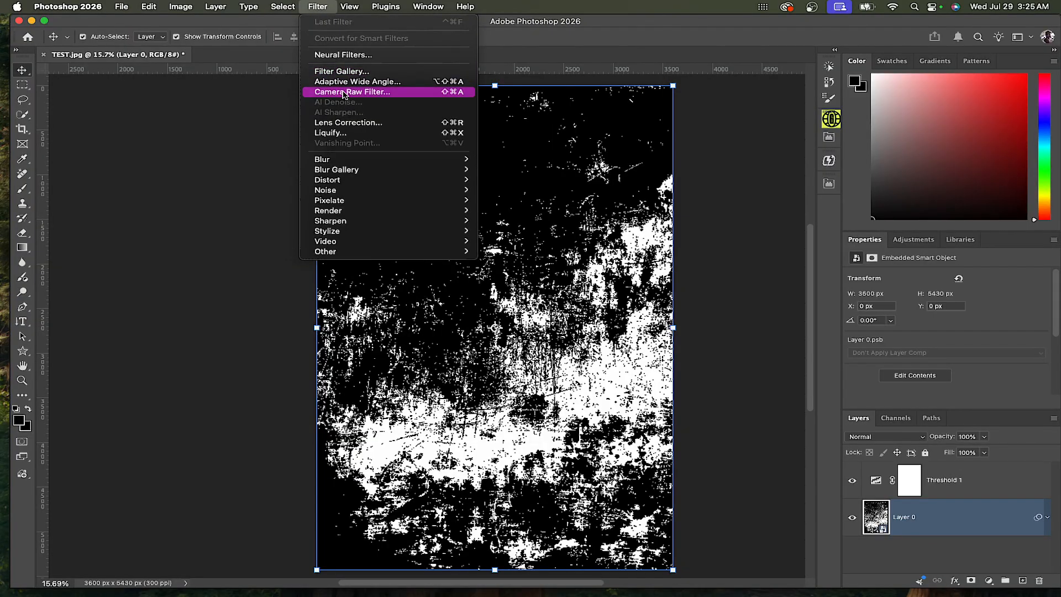
# Apply the Camera Raw Filter to Layer 0 with Texture +55 and increased Clarity, and merge it with the threshold layer.
pyautogui.click(344, 92)
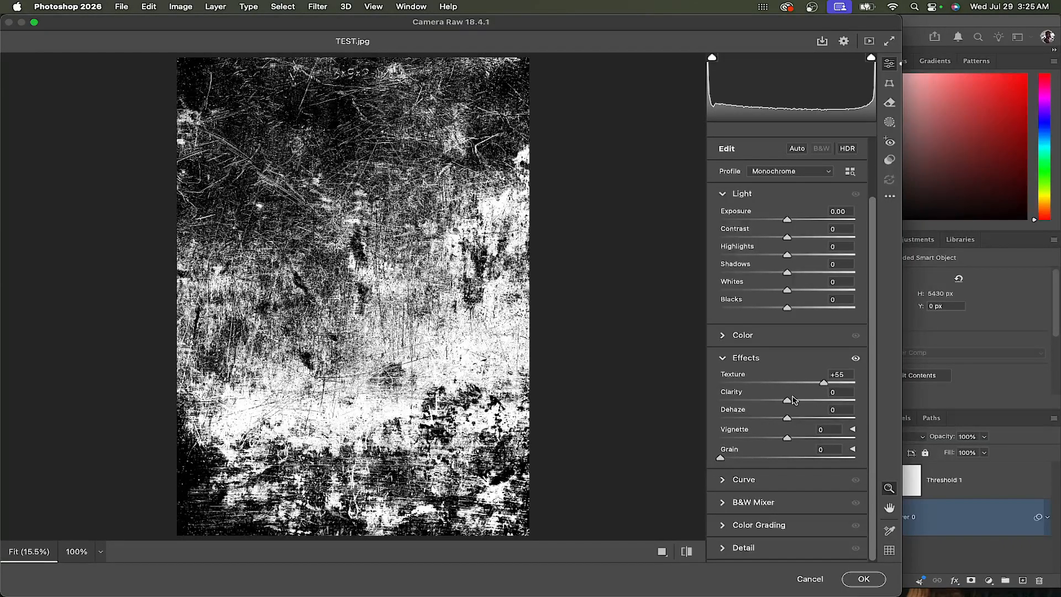
pyautogui.moveTo(792, 398); pyautogui.dragTo(821, 404)
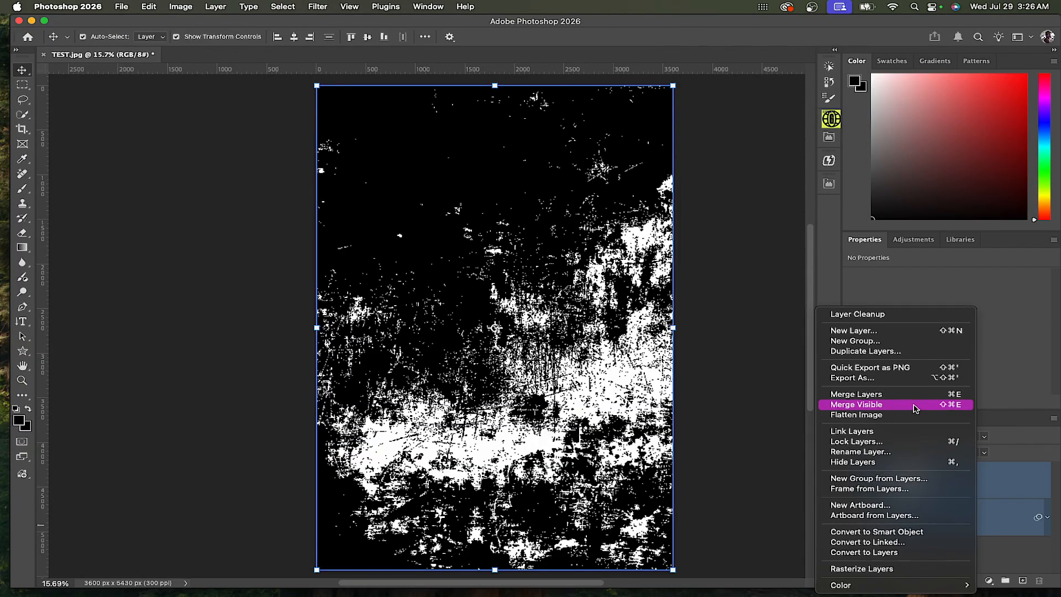
pyautogui.click(915, 408)
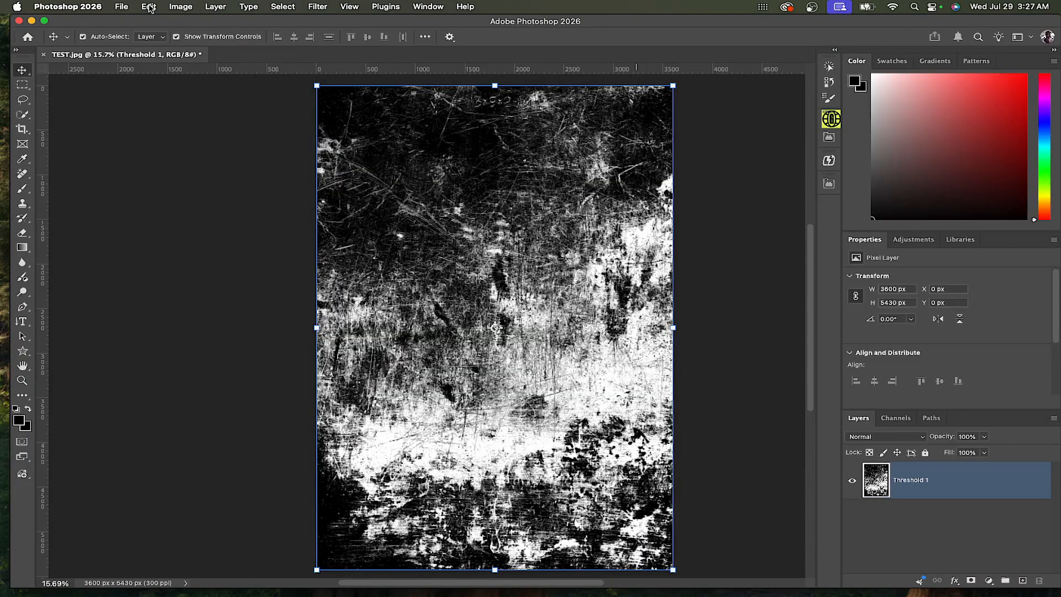
# Export the merged black-and-white texture as a PNG using Quick Export.
pyautogui.click(148, 7)
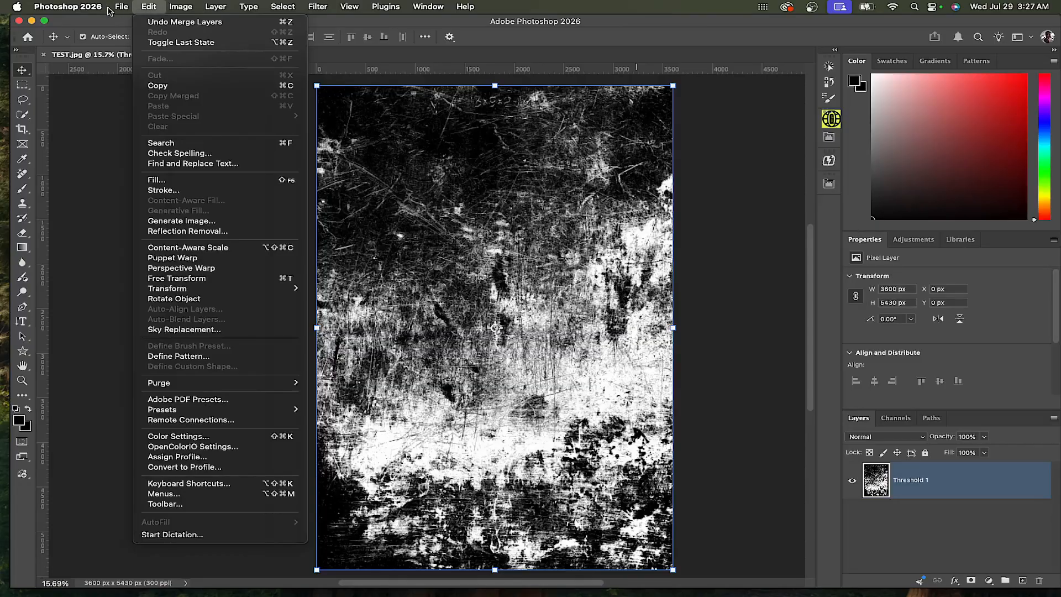
pyautogui.moveTo(116, 10)
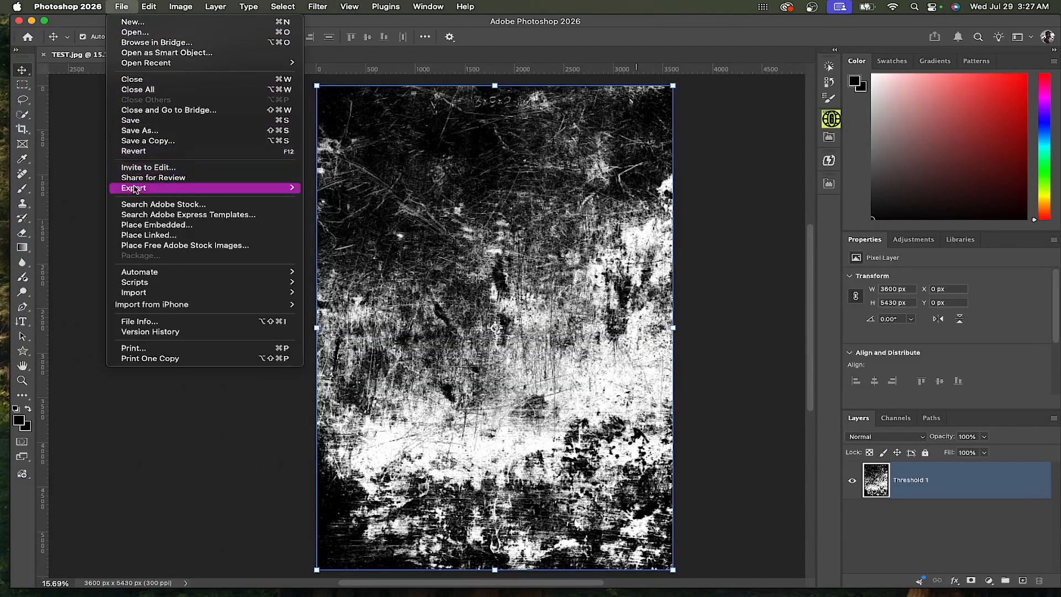
pyautogui.moveTo(137, 191)
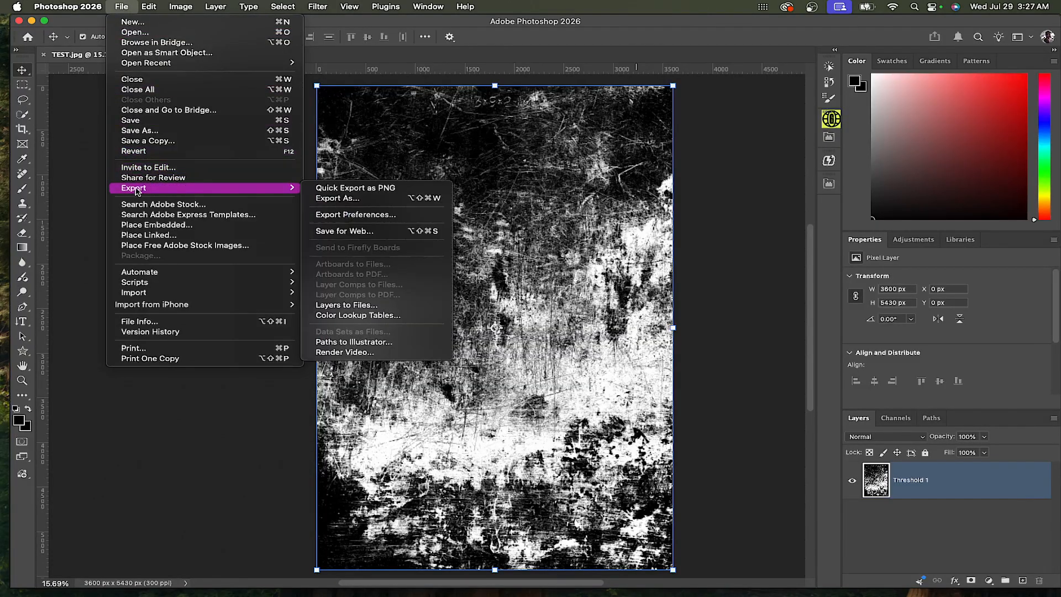
pyautogui.click(388, 190)
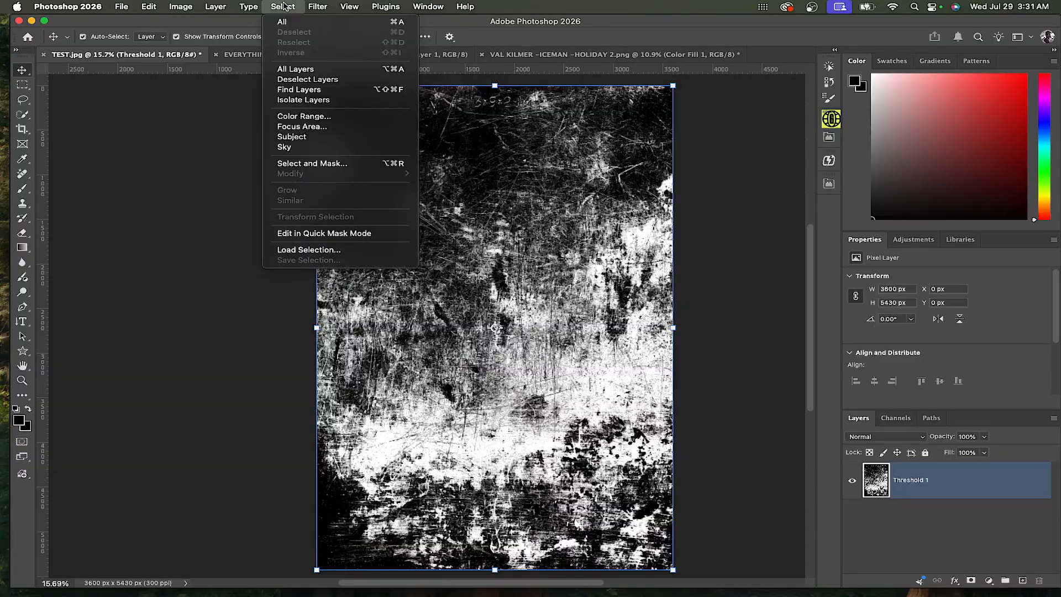
# Select the texture's white areas with a sampled Color Range, delete them, and clear the selection.
pyautogui.click(306, 117)
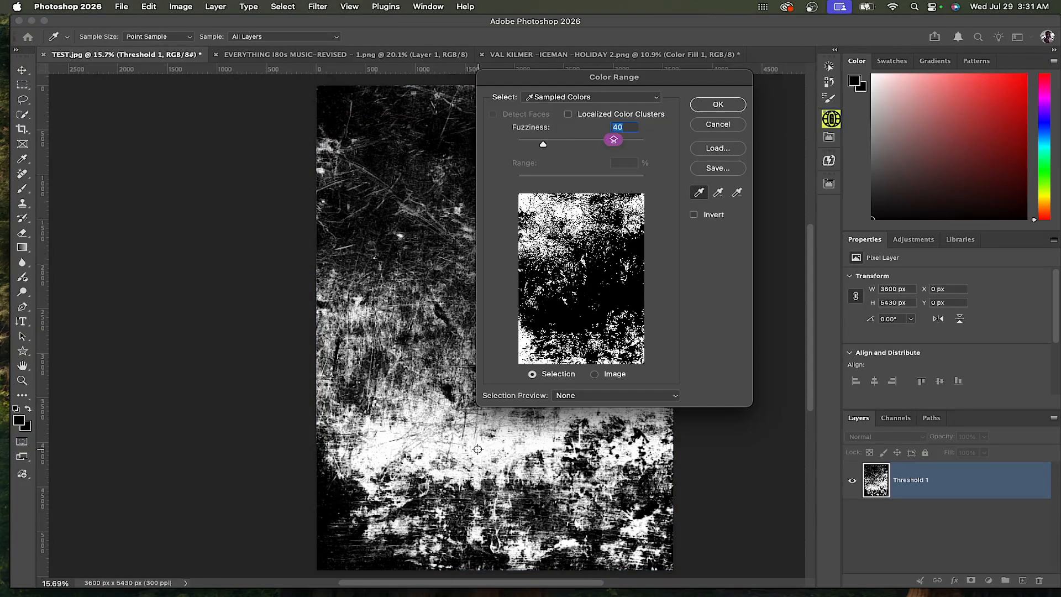
pyautogui.click(477, 449)
pyautogui.click(719, 106)
pyautogui.press('Delete')
pyautogui.press('v')
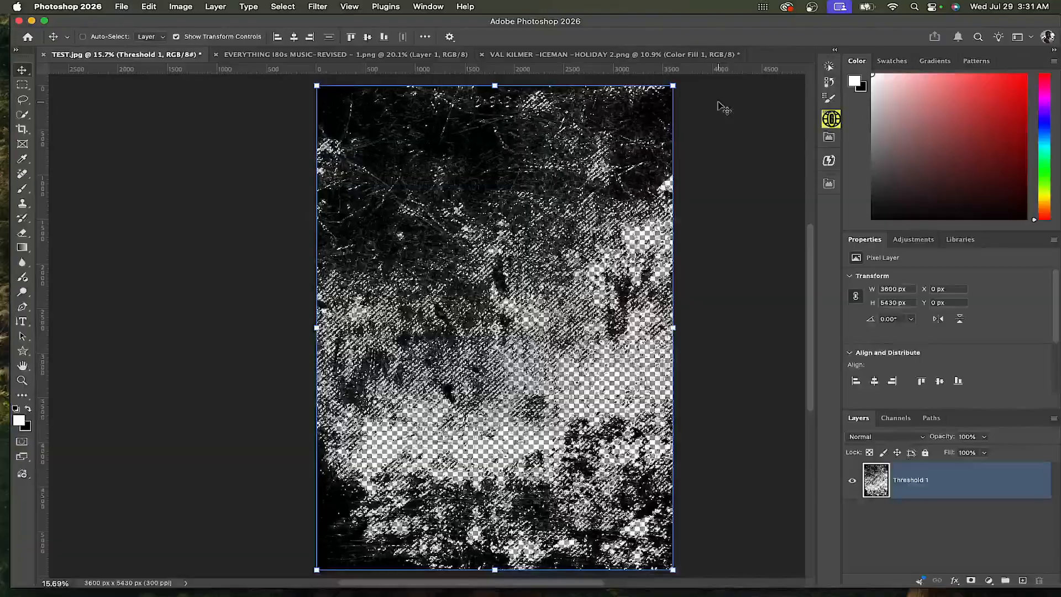
pyautogui.hotkey('ctrl', 'd')
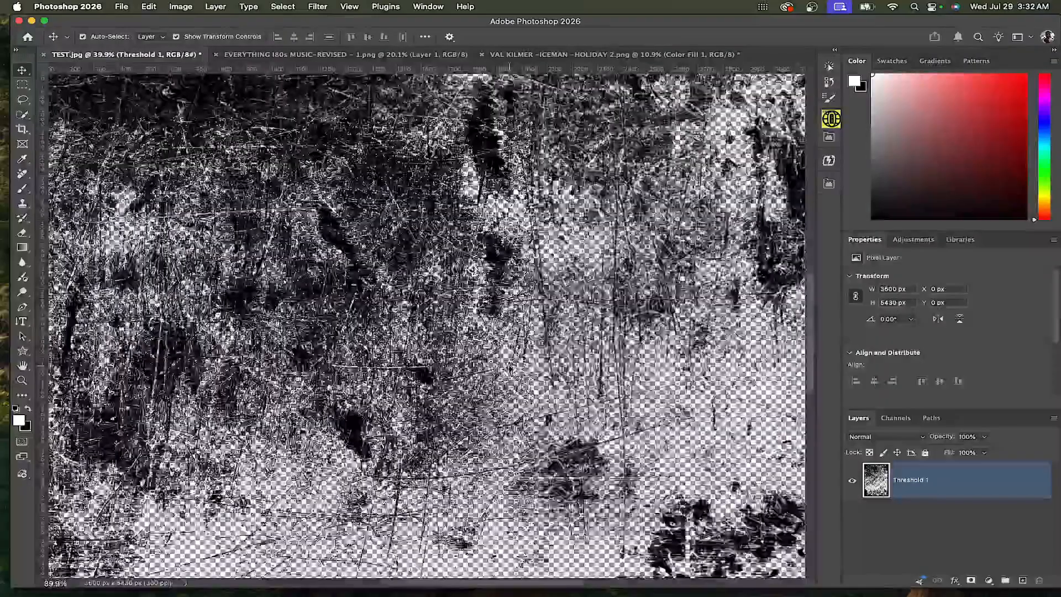
# Examine the remaining black scratches and transparent gaps of the texture at pixel level.
pyautogui.scroll(20, 509, 368)
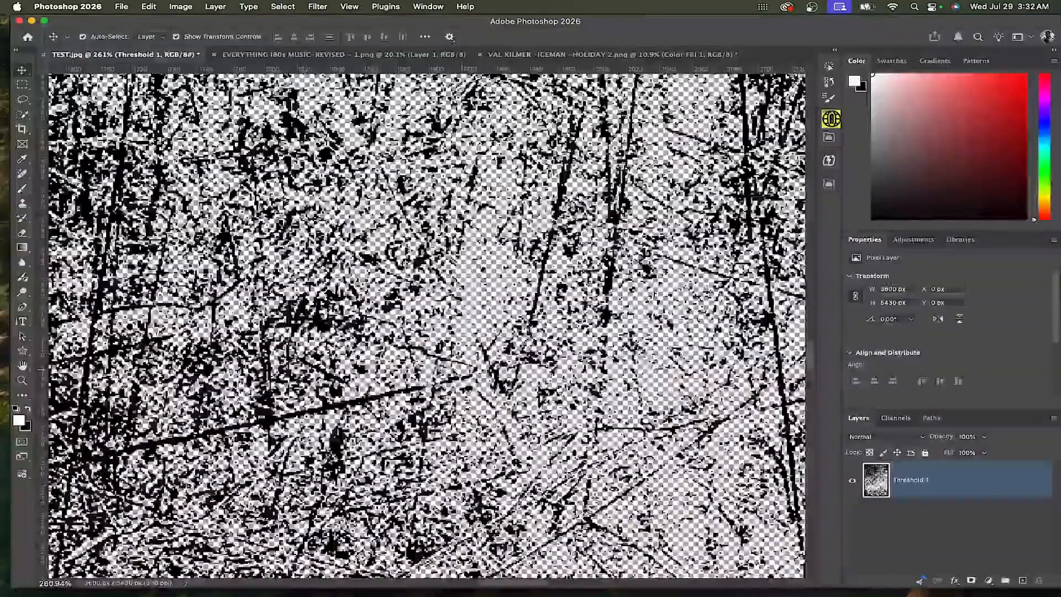
pyautogui.scroll(10, 441, 367)
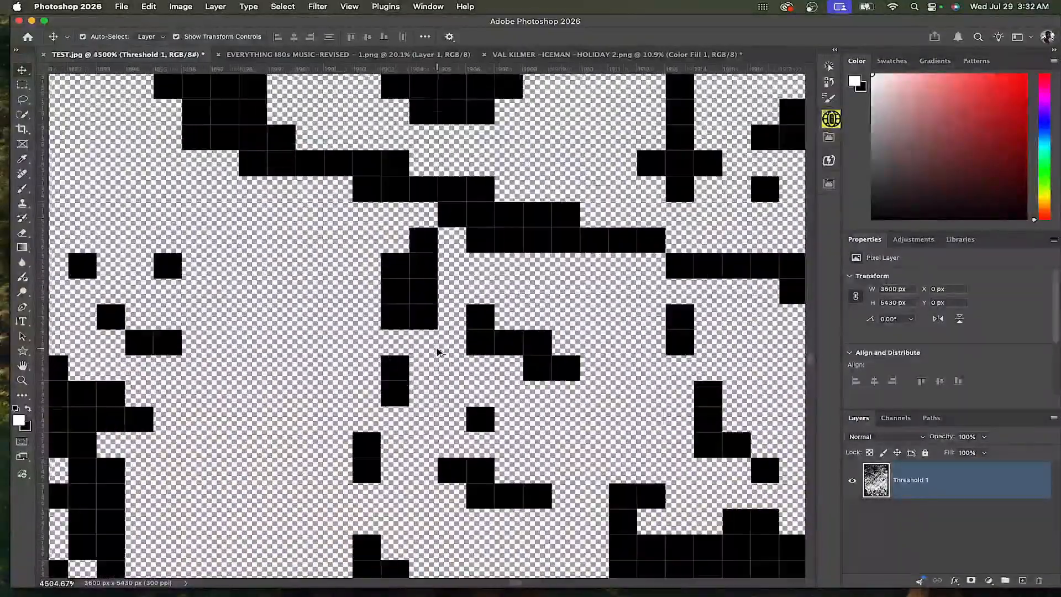
pyautogui.scroll(-20, 443, 312)
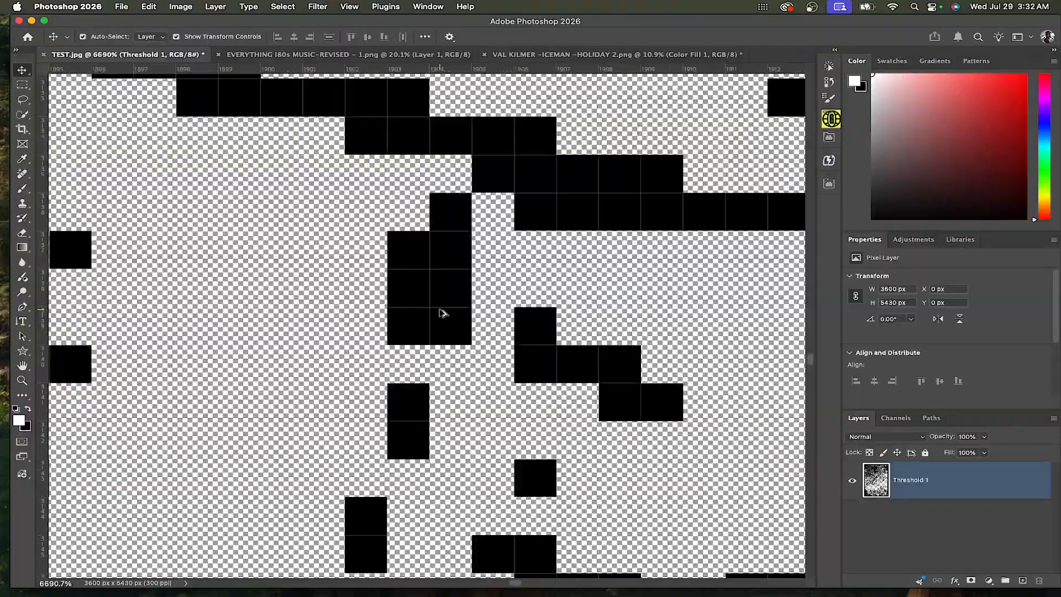
pyautogui.scroll(-15, 443, 313)
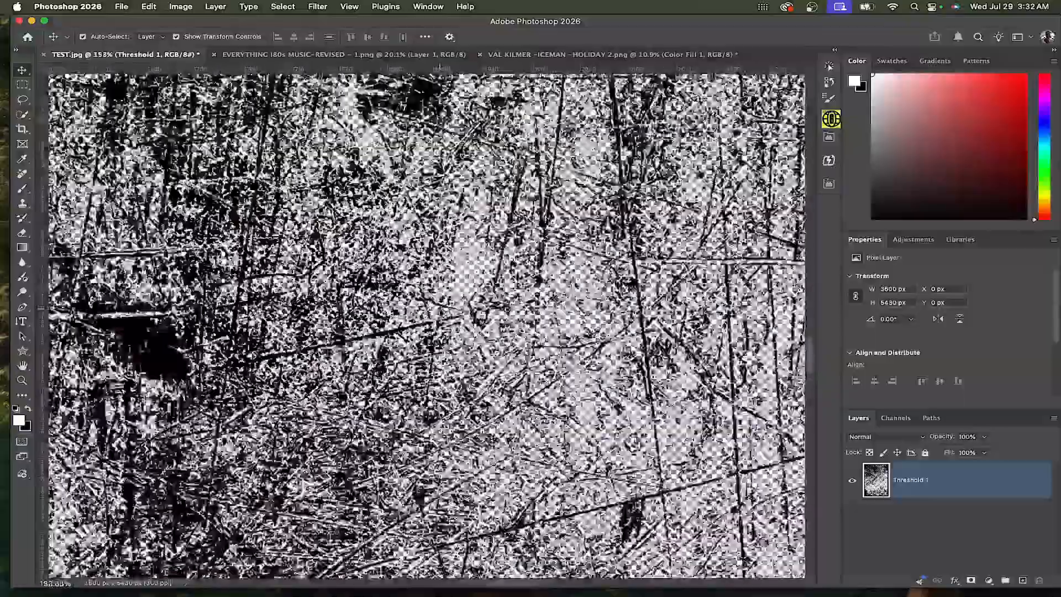
pyautogui.scroll(-5, 441, 312)
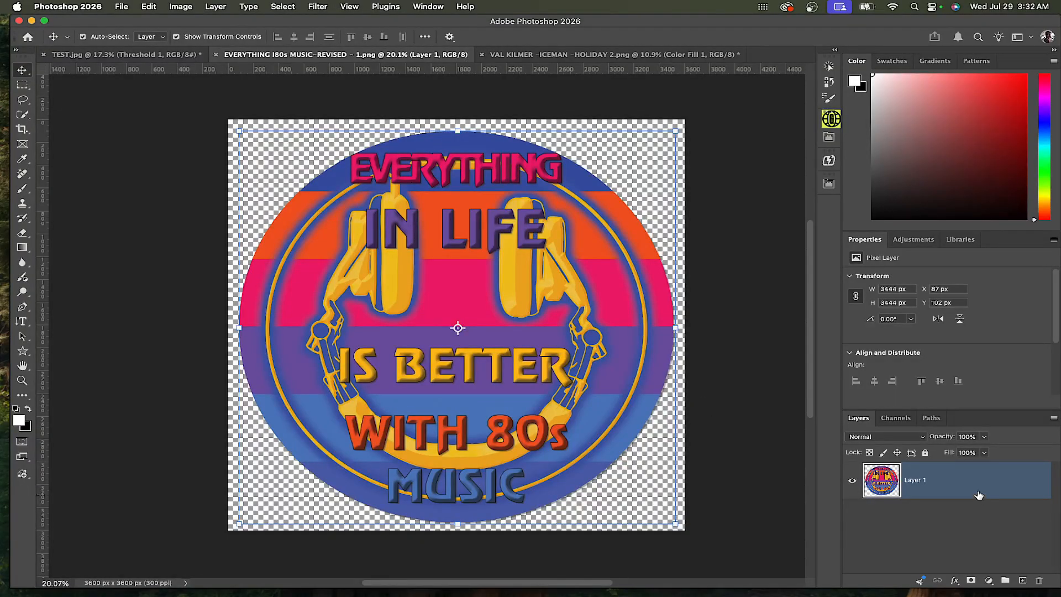
# Paste the scratch texture into the EVERYTHING I80s MUSIC-REVISED – 1.png design and clip it to Layer 1.
pyautogui.press('super+v')
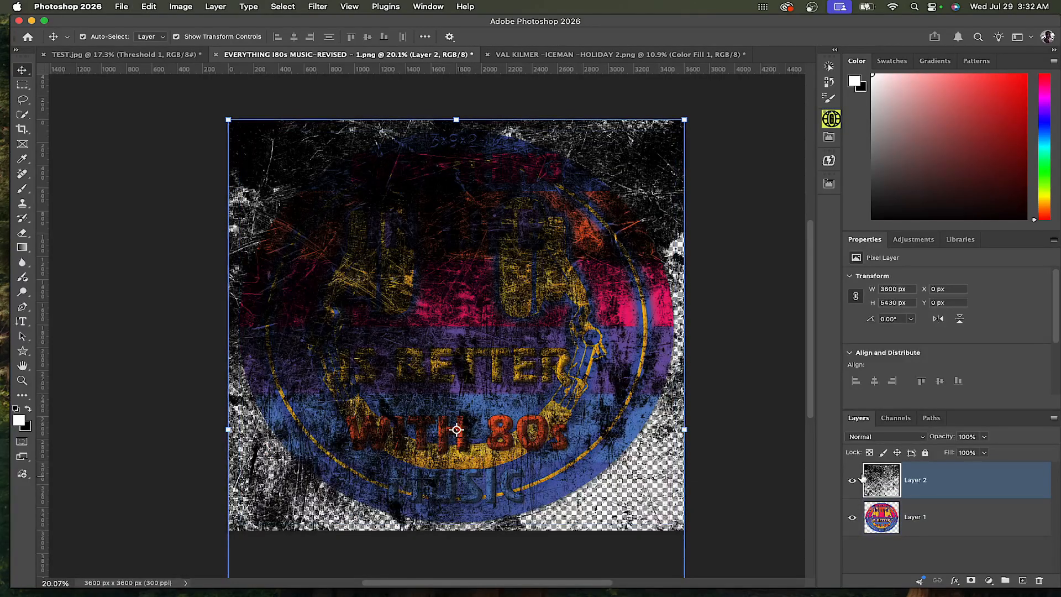
pyautogui.rightClick(955, 483)
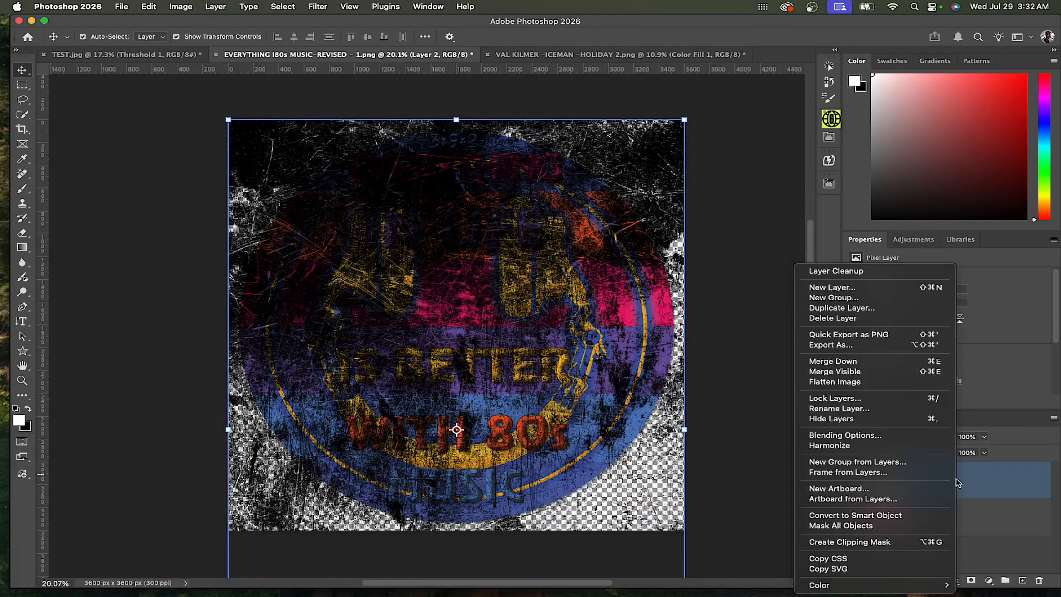
pyautogui.click(880, 543)
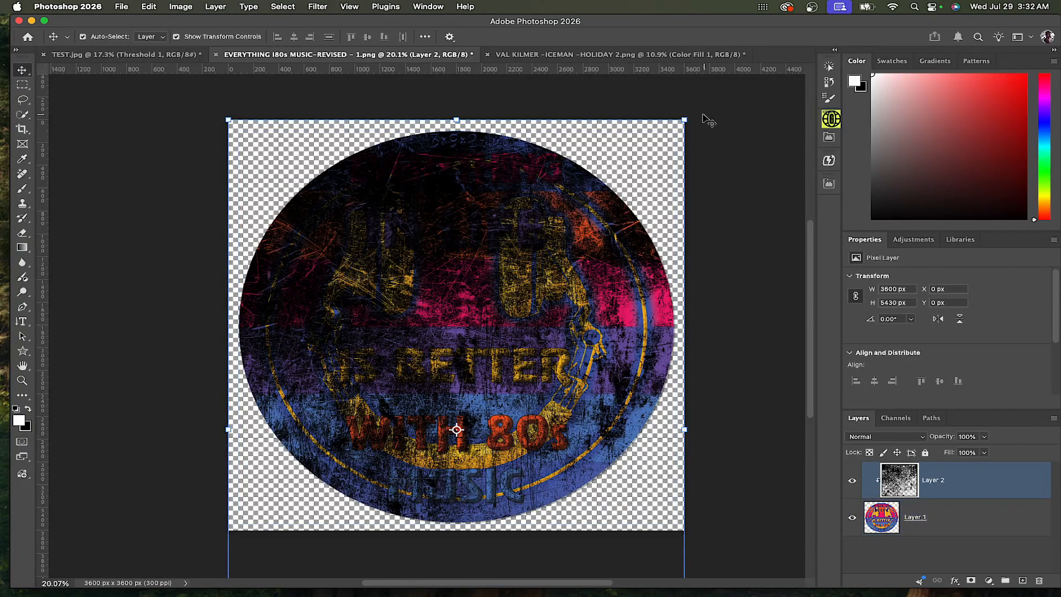
# Move the clipped scratch texture on Layer 2 up by about 40 px and apply the transform.
pyautogui.click(684, 118)
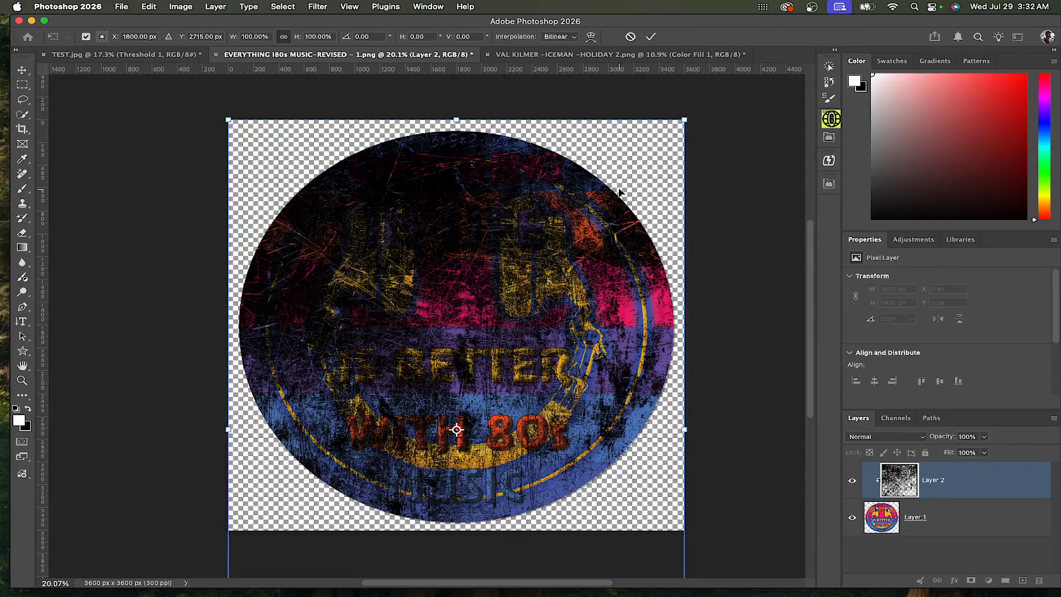
pyautogui.moveTo(621, 192)
pyautogui.mouseDown()
pyautogui.moveTo(620, 166)
pyautogui.moveTo(594, 129)
pyautogui.moveTo(575, 148)
pyautogui.moveTo(652, 206)
pyautogui.moveTo(628, 237)
pyautogui.moveTo(604, 208)
pyautogui.moveTo(602, 173)
pyautogui.moveTo(601, 183)
pyautogui.moveTo(619, 185)
pyautogui.mouseUp()
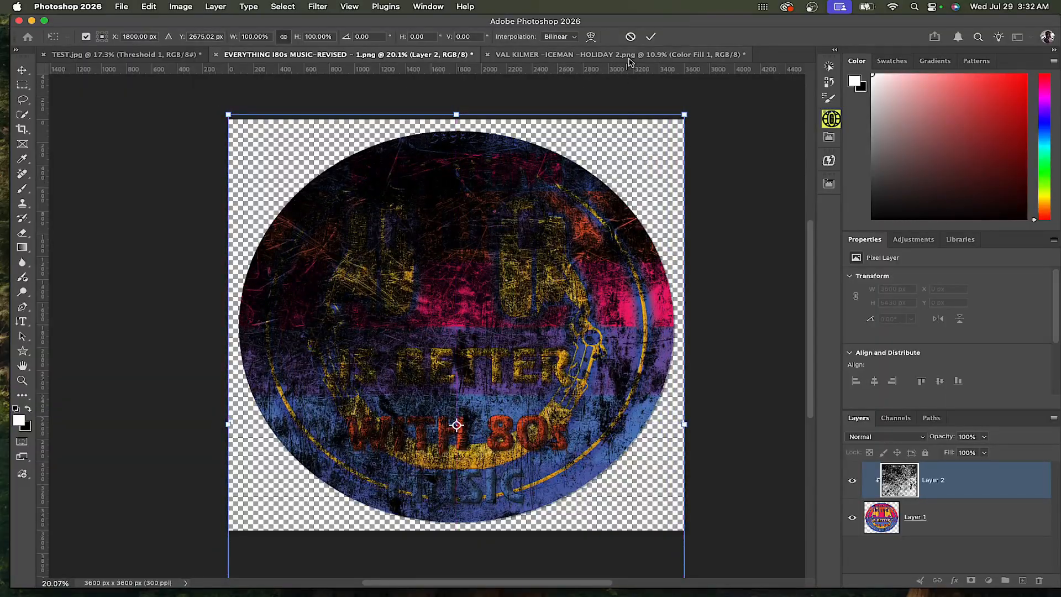
pyautogui.click(652, 37)
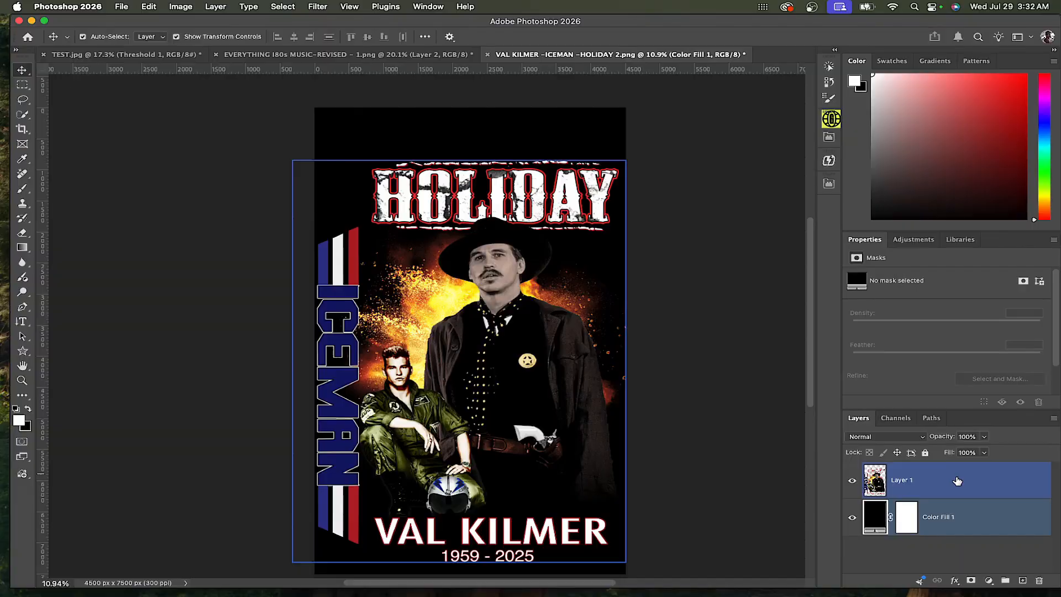
# Add a layer mask to Layer 1 of the VAL KILMER design and scale the scratch texture in it to about 133% across the canvas.
pyautogui.click(954, 484)
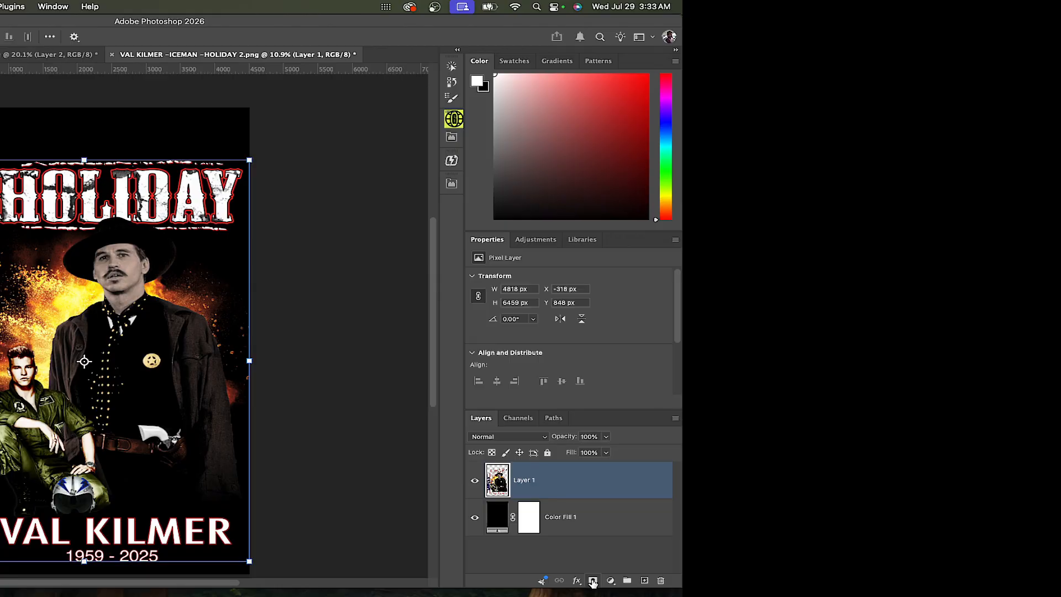
pyautogui.click(593, 580)
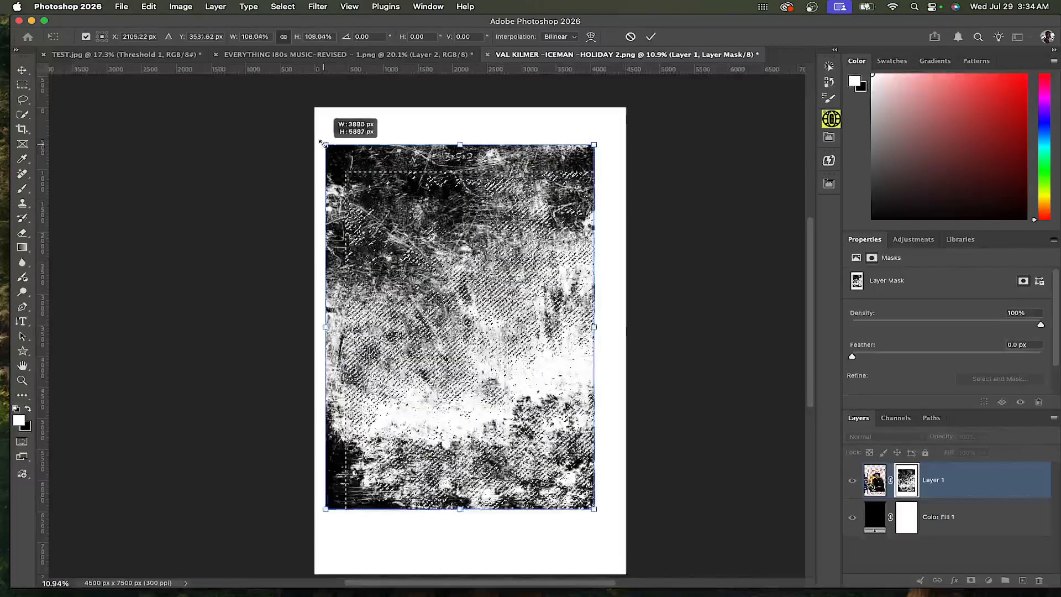
pyautogui.moveTo(323, 137)
pyautogui.mouseDown()
pyautogui.moveTo(314, 115)
pyautogui.moveTo(309, 122)
pyautogui.mouseUp()
pyautogui.moveTo(596, 510); pyautogui.dragTo(629, 574)
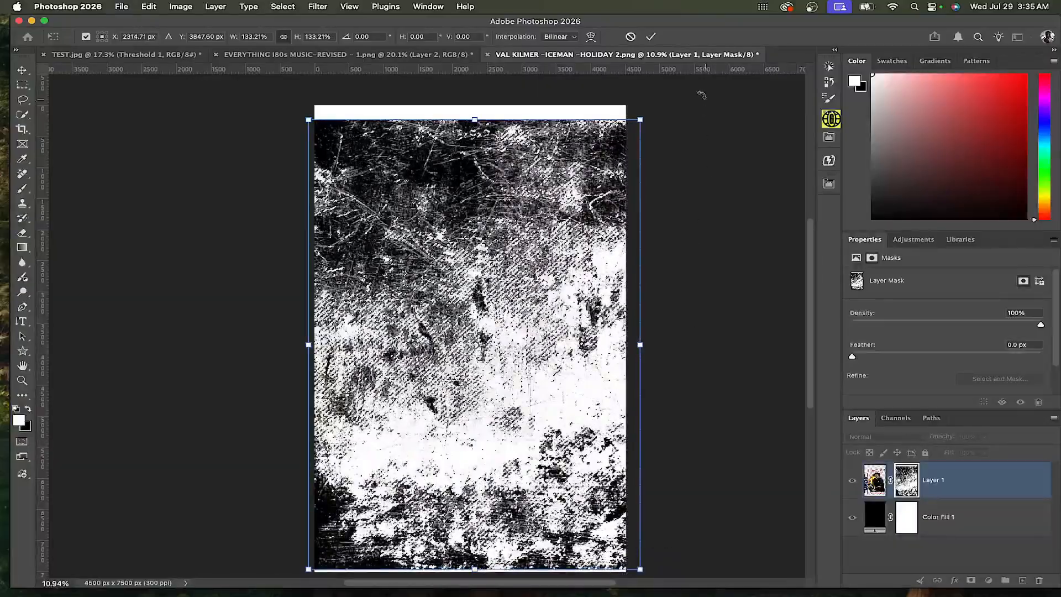
pyautogui.click(651, 36)
pyautogui.click(741, 420)
# Try dark red #7b2121 and blue-violet #382685 as the Color Fill 1 background colour behind the distressed artwork.
pyautogui.click(879, 519)
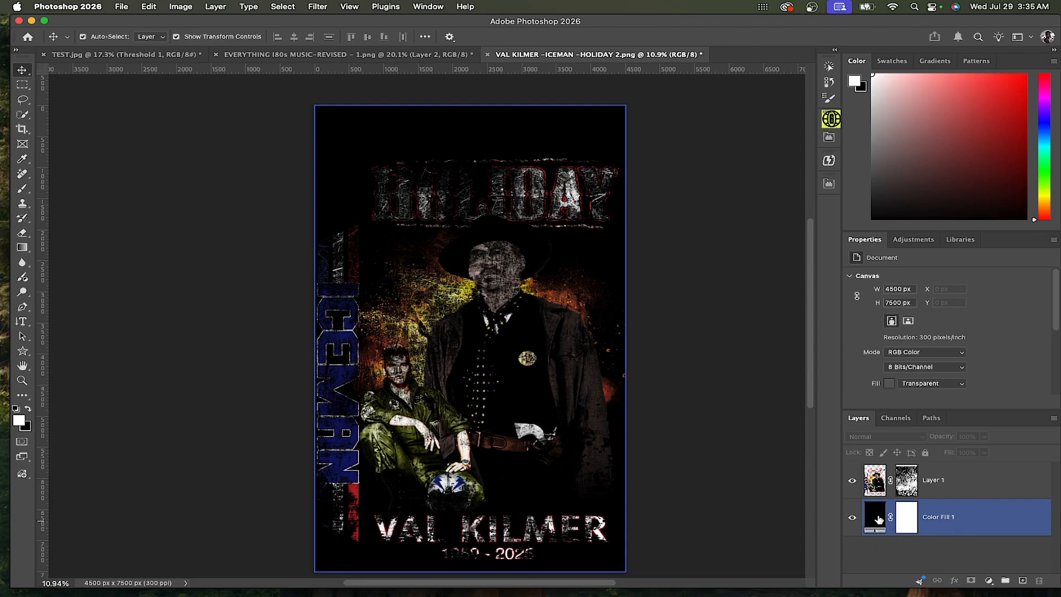
pyautogui.doubleClick(879, 520)
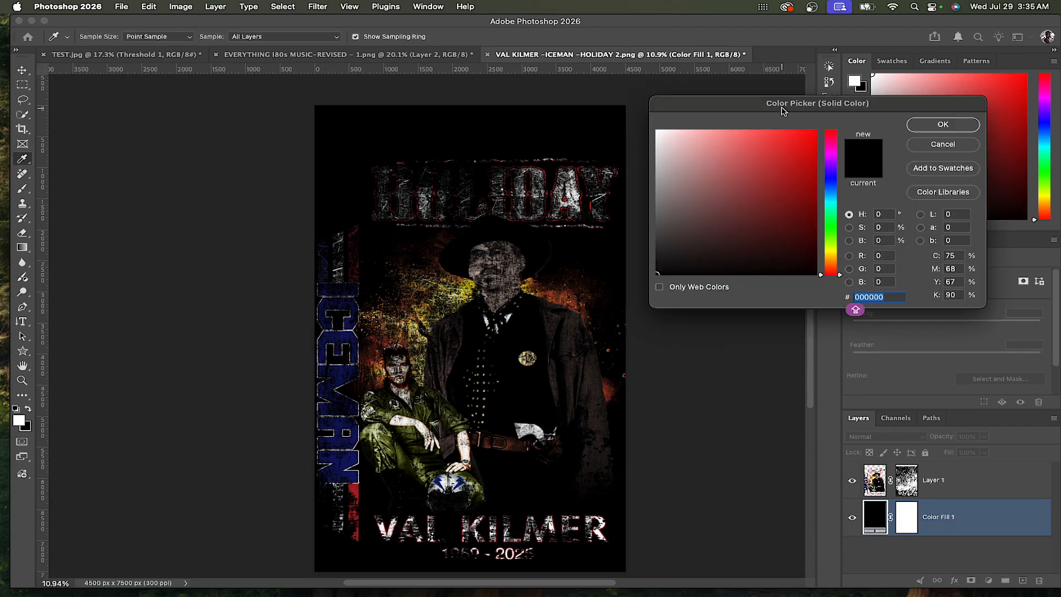
pyautogui.click(775, 205)
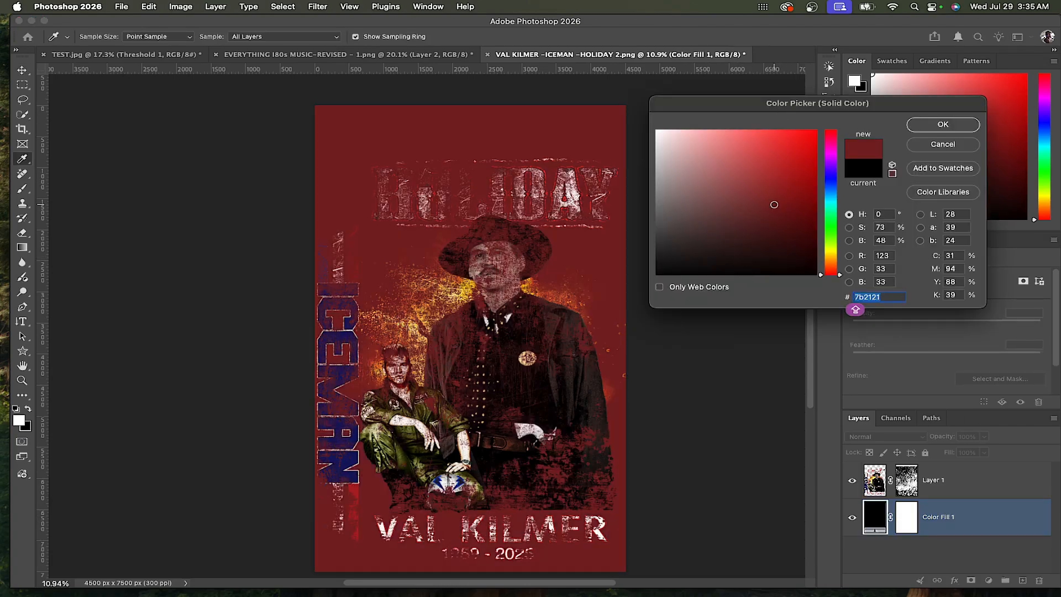
pyautogui.moveTo(840, 283); pyautogui.dragTo(840, 178)
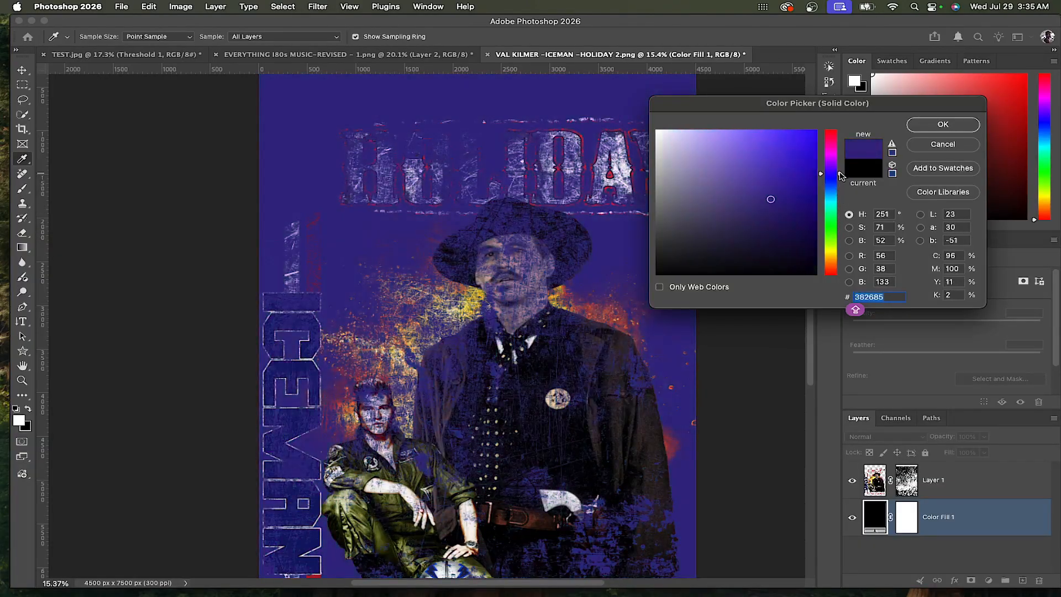